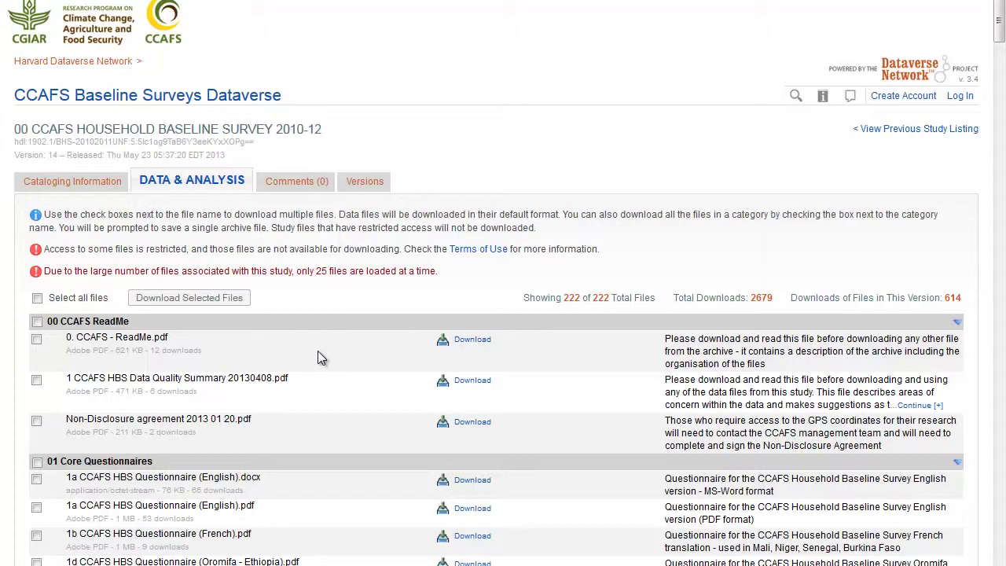
# - Review the study's files by category, collapsing each one from 00 CCAFS ReadMe through 05 Data Entry System
pyautogui.click(956, 322)
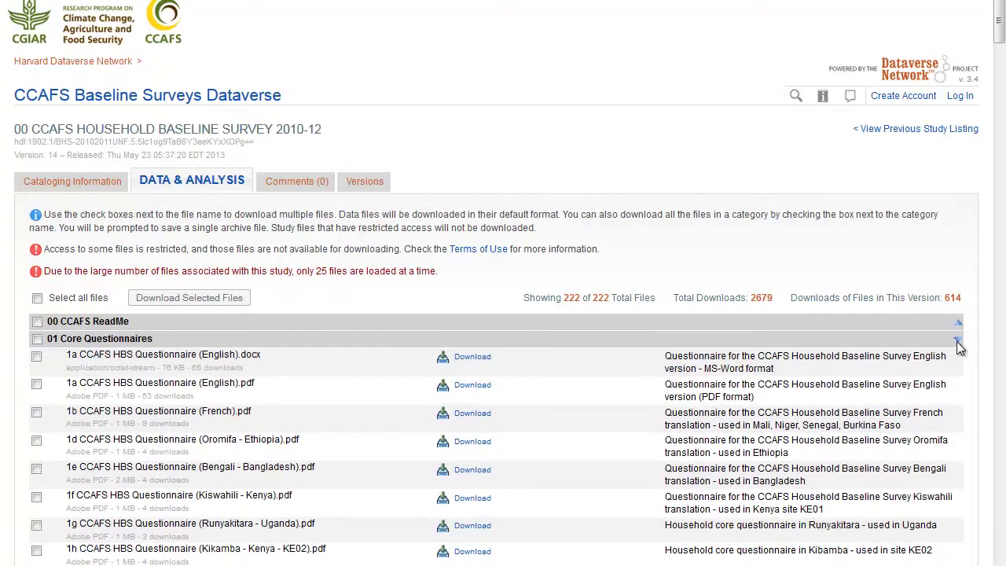
pyautogui.click(957, 343)
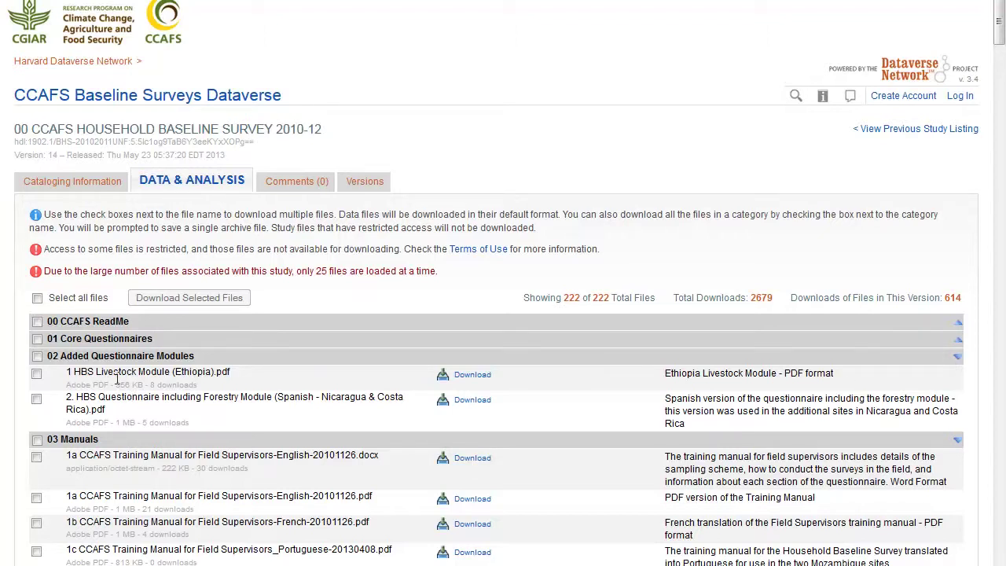
pyautogui.click(957, 358)
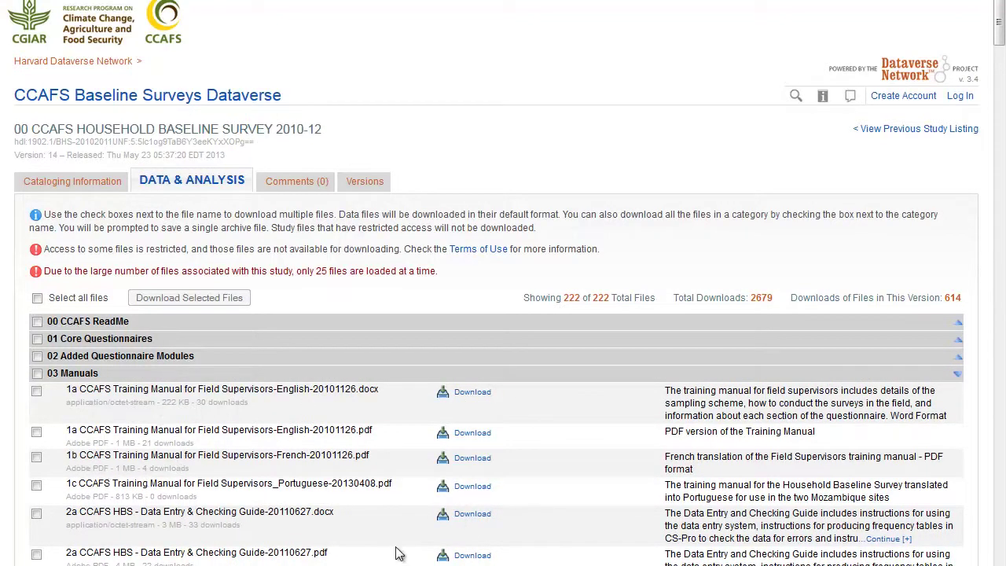
pyautogui.click(958, 377)
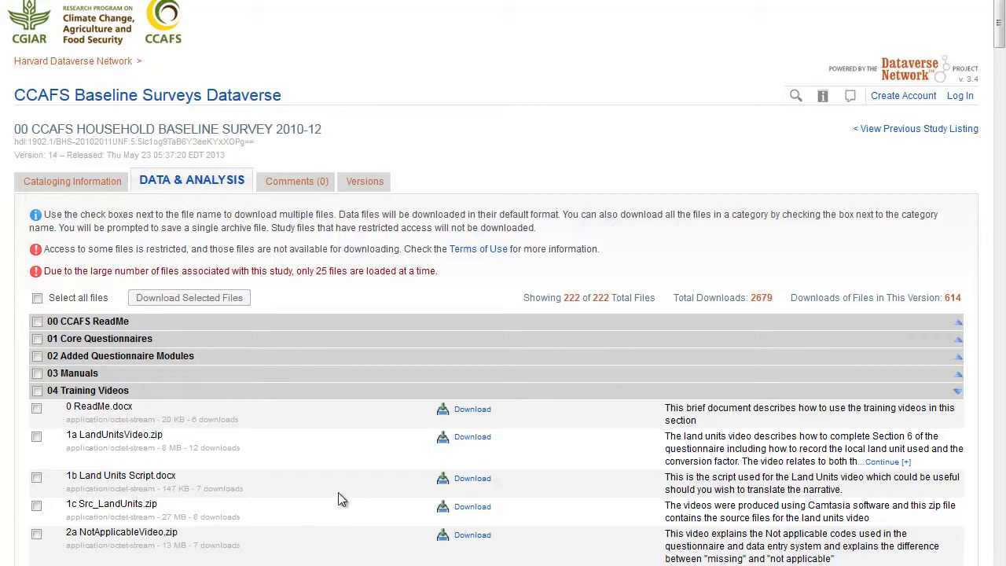
pyautogui.click(957, 393)
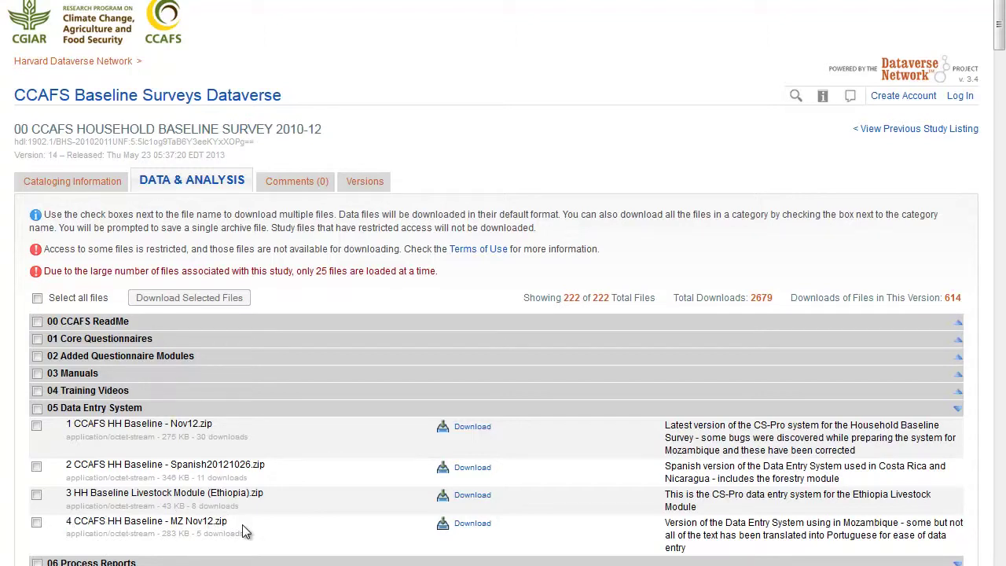
pyautogui.click(959, 408)
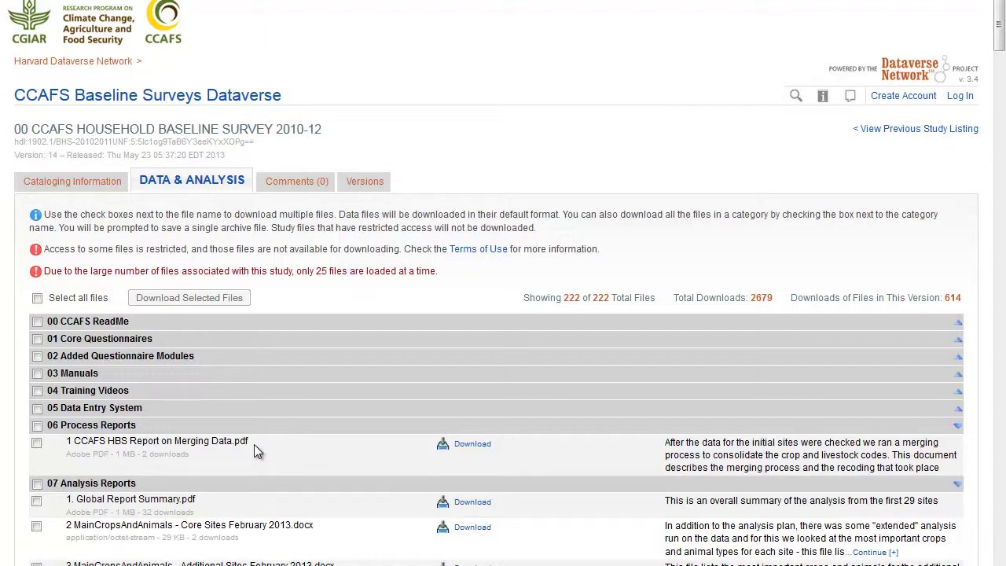
# - Review and collapse the 06 Process Reports, 07 Analysis Reports, 08 Data Files and 09 Syntax Files categories
pyautogui.click(958, 425)
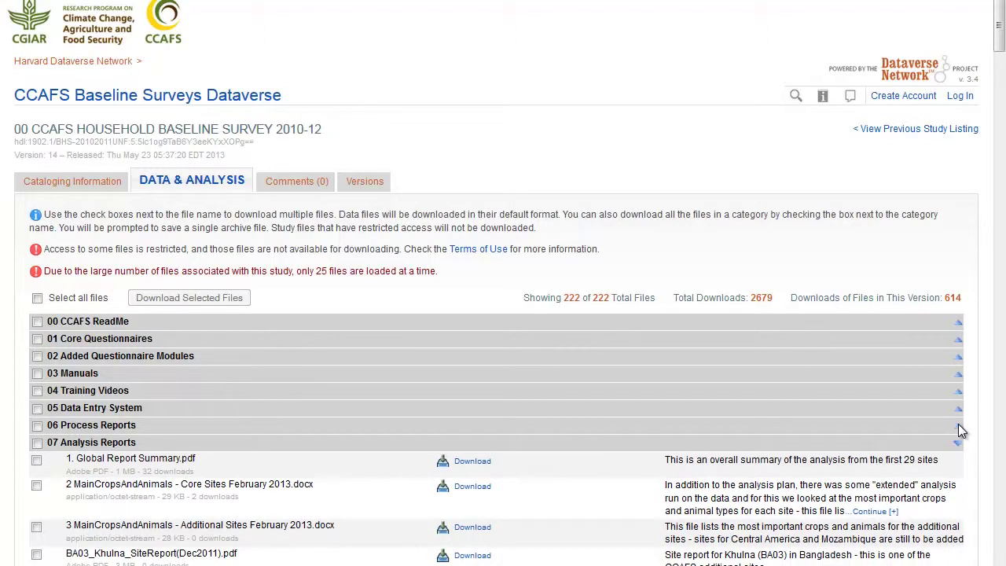
pyautogui.scroll(-5, 358, 542)
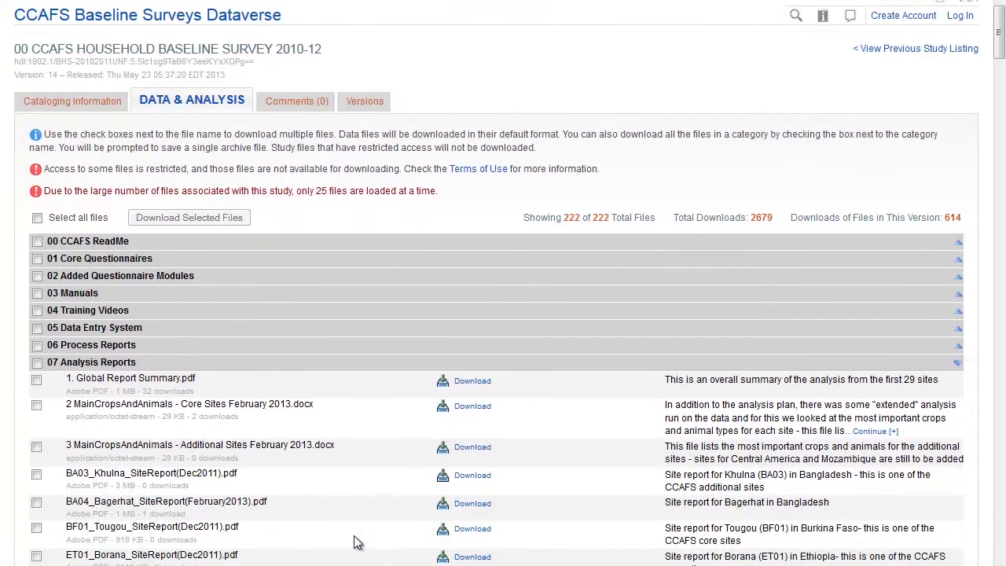
pyautogui.scroll(4, 358, 542)
pyautogui.click(958, 361)
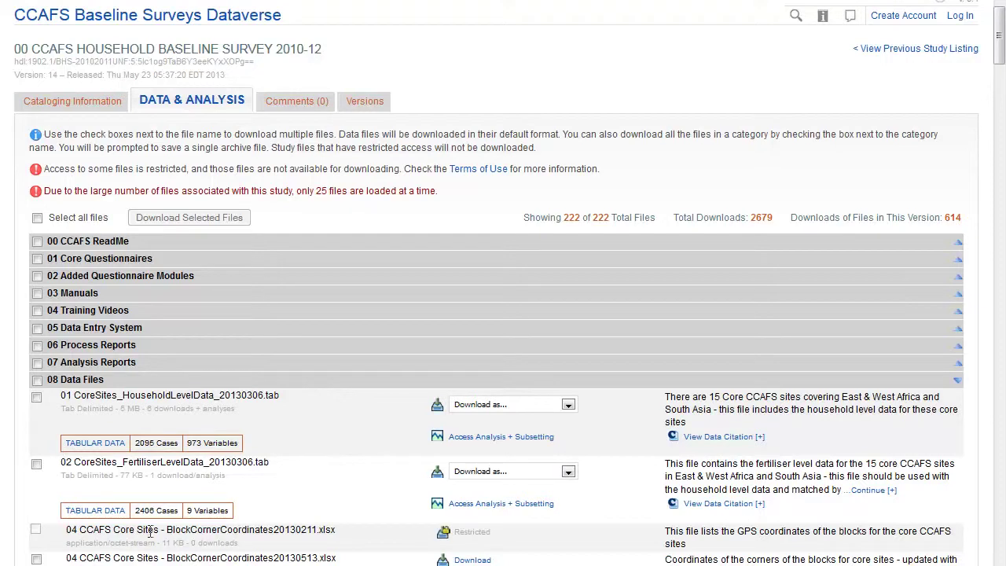
pyautogui.scroll(-3, 339, 463)
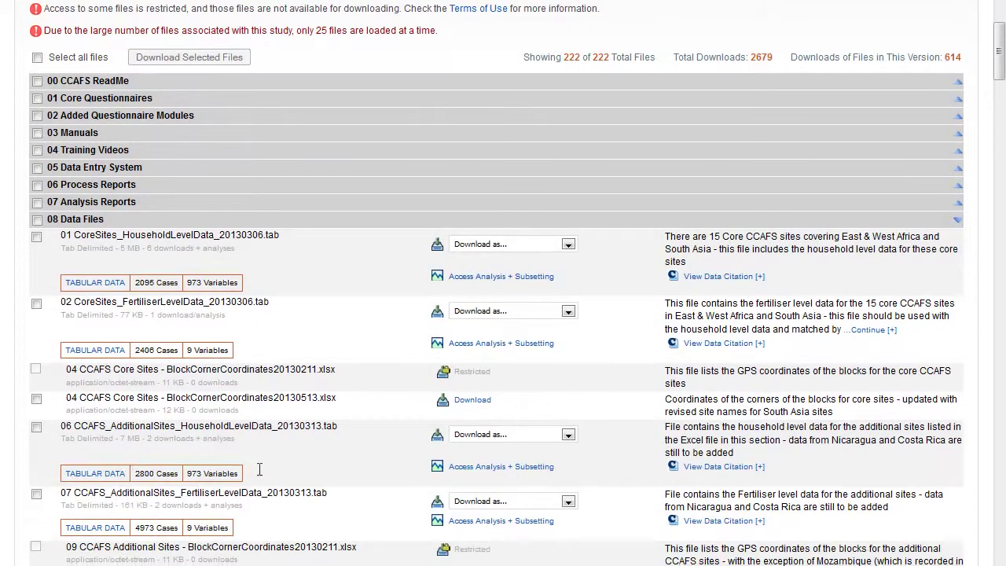
pyautogui.click(957, 220)
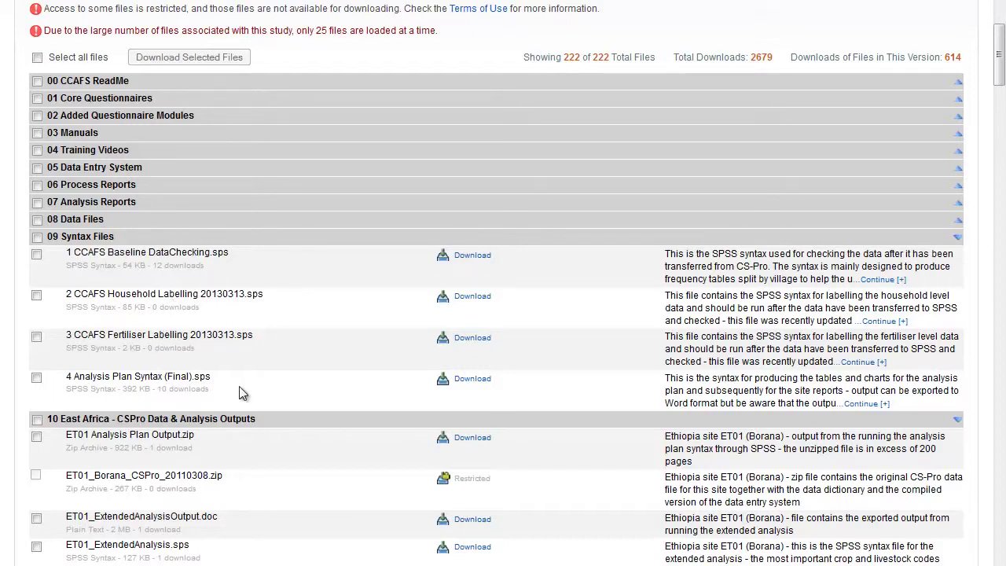
pyautogui.click(955, 238)
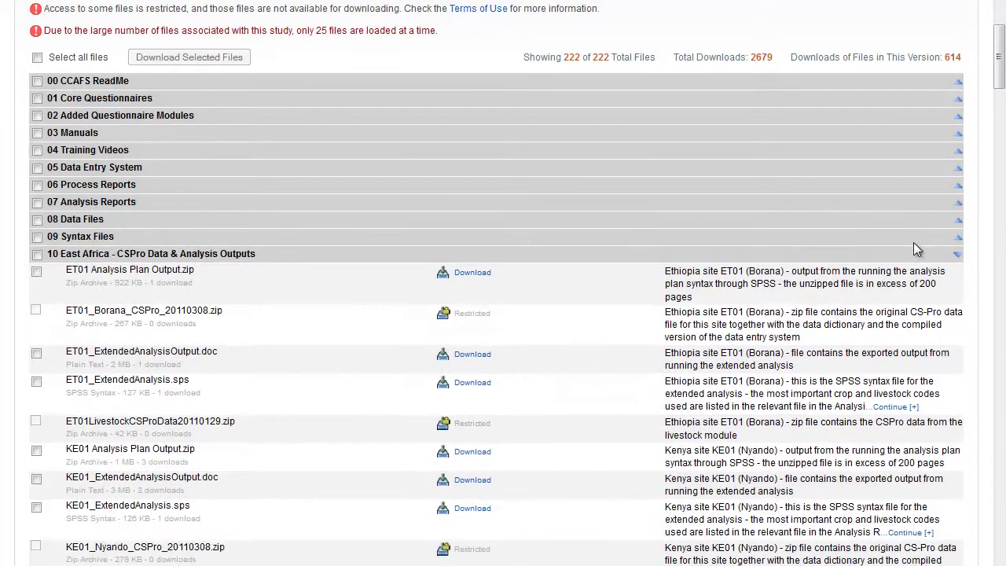
# - Review and collapse categories 10 East Africa through 14 Sampling Frames & Household Information, and expand 00 CCAFS ReadMe again
pyautogui.click(957, 255)
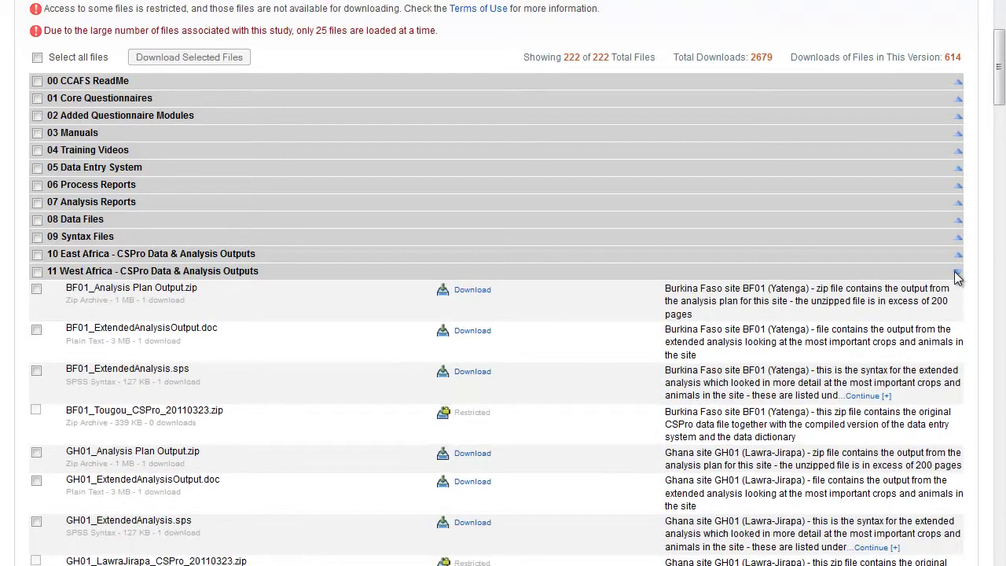
pyautogui.click(957, 272)
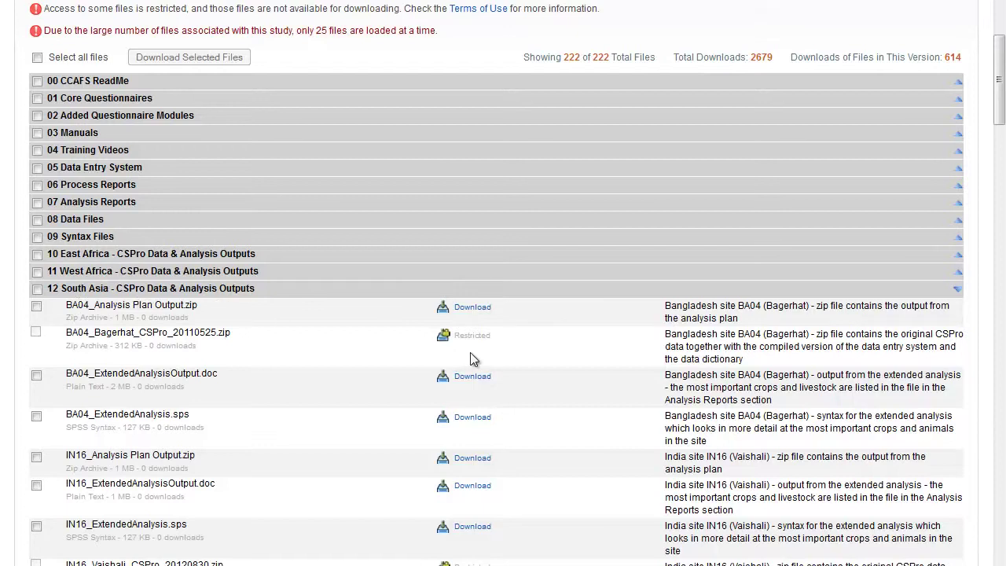
pyautogui.click(958, 290)
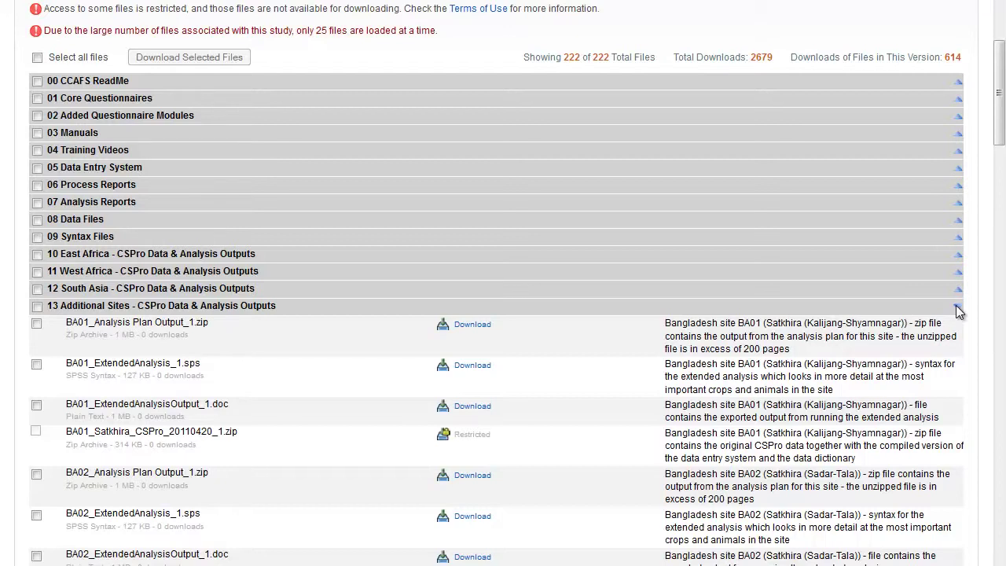
pyautogui.click(957, 308)
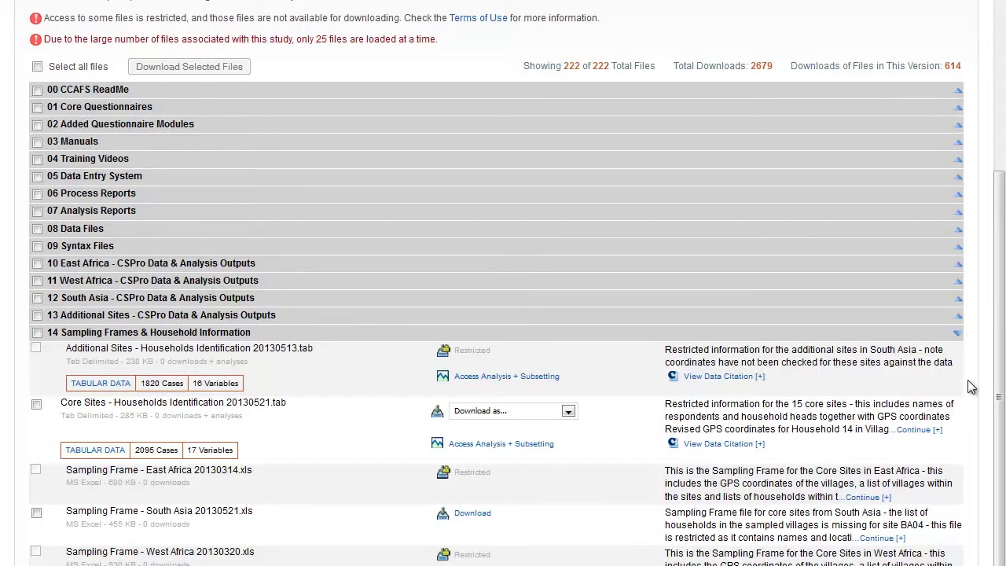
pyautogui.click(958, 333)
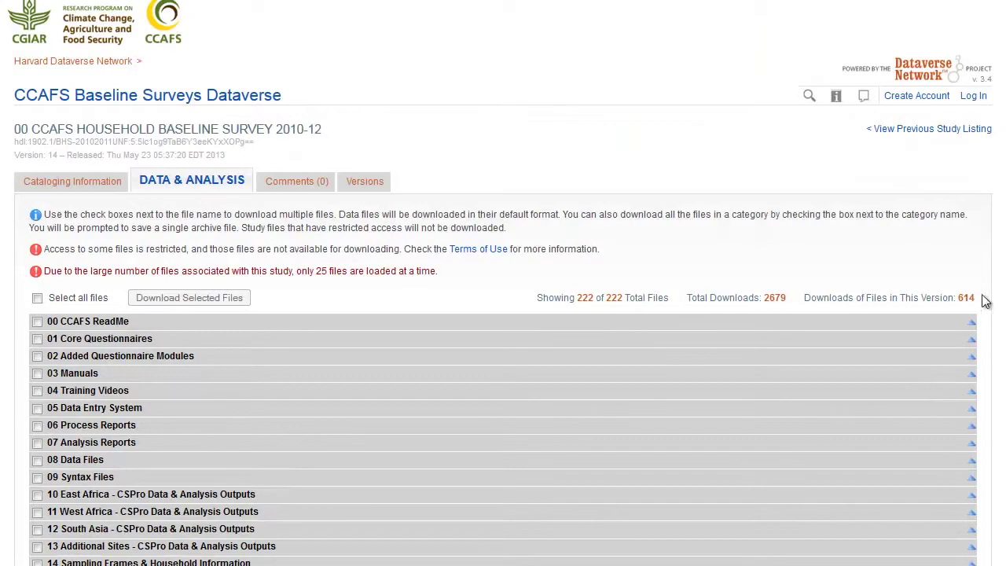
pyautogui.click(972, 323)
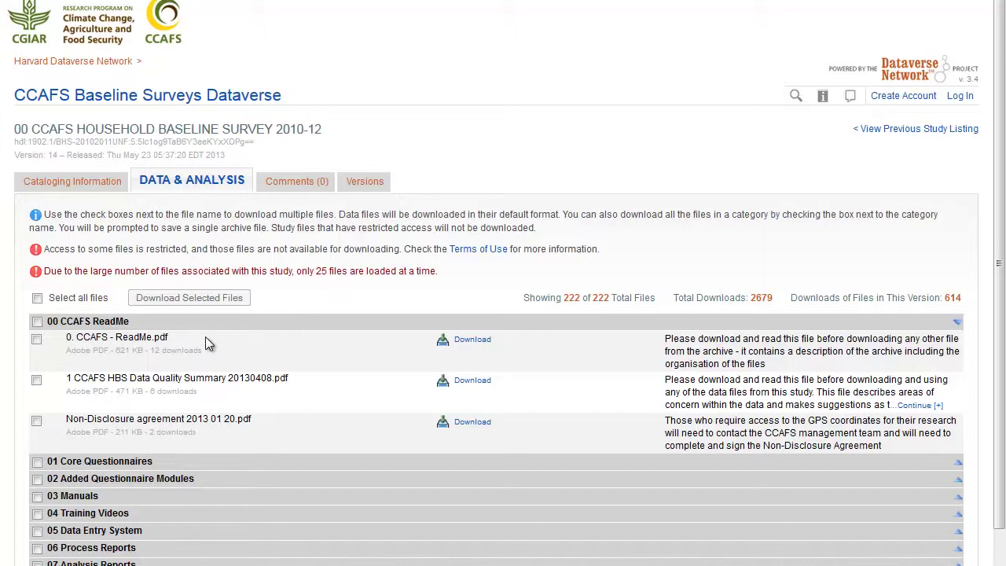
# - Return to the dataverse's study list, reopen the household survey's files and request 0. CCAFS - ReadMe.pdf to examine the download terms of use
pyautogui.click(147, 97)
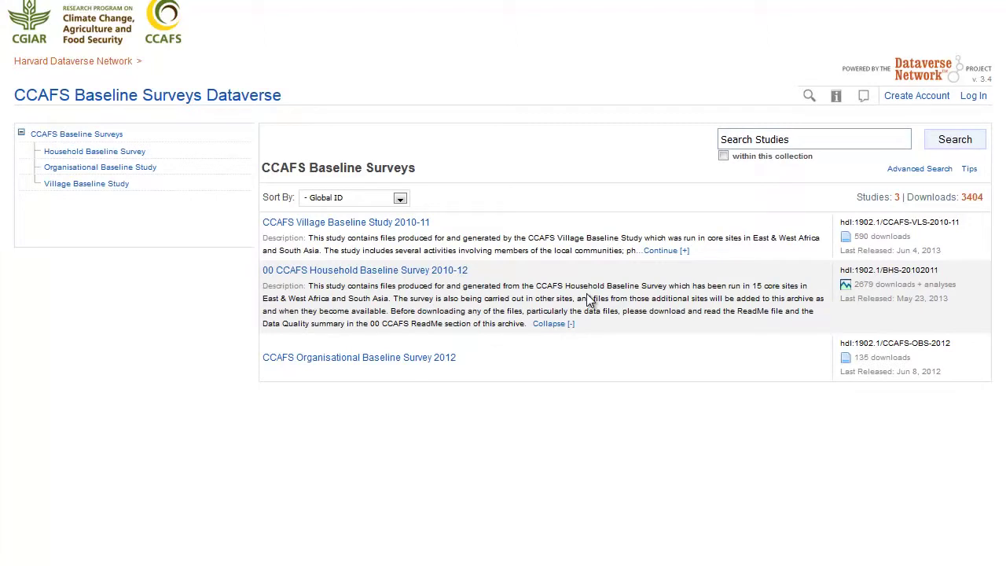
pyautogui.hotkey('alt', 'Left')
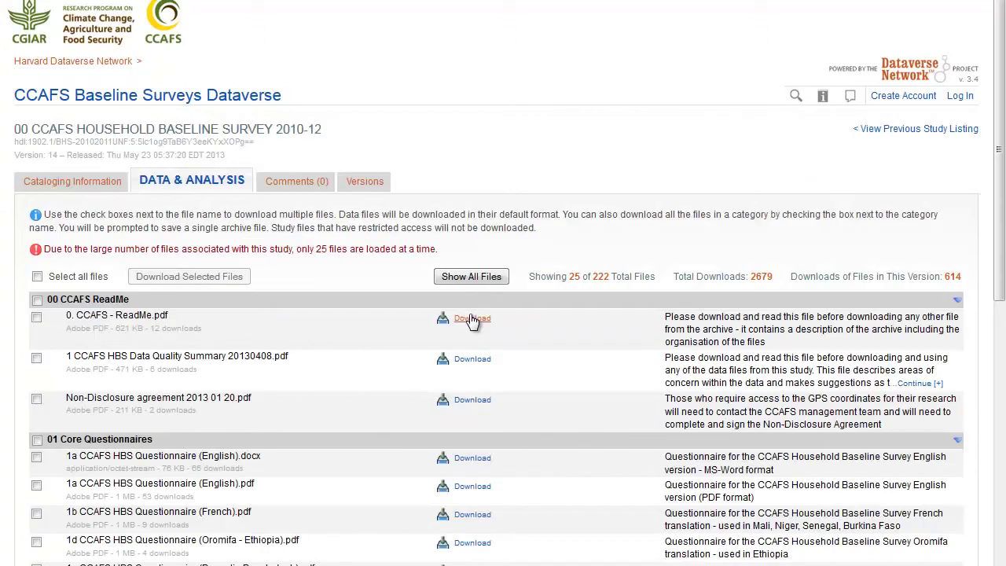
pyautogui.click(472, 319)
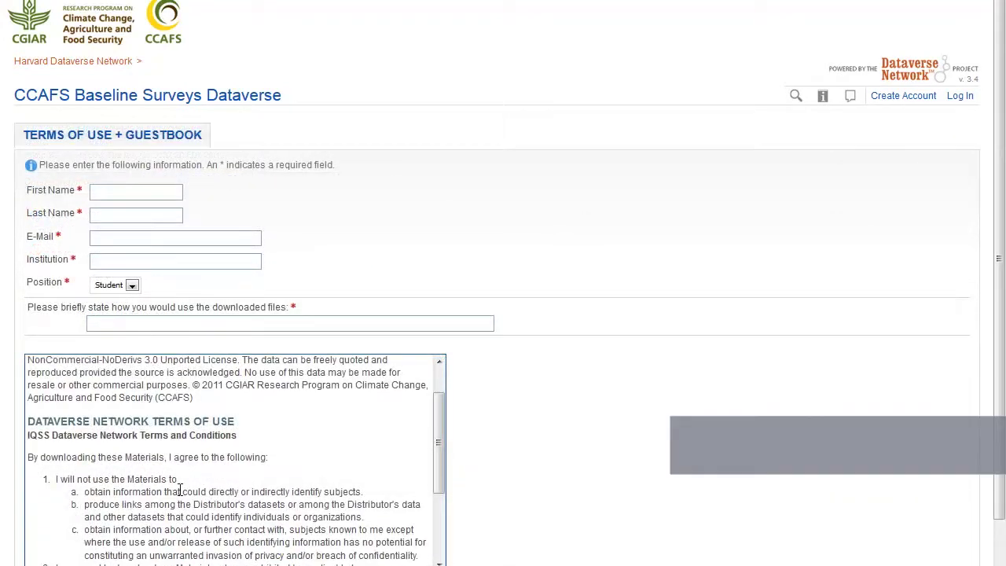
pyautogui.scroll(2, 180, 489)
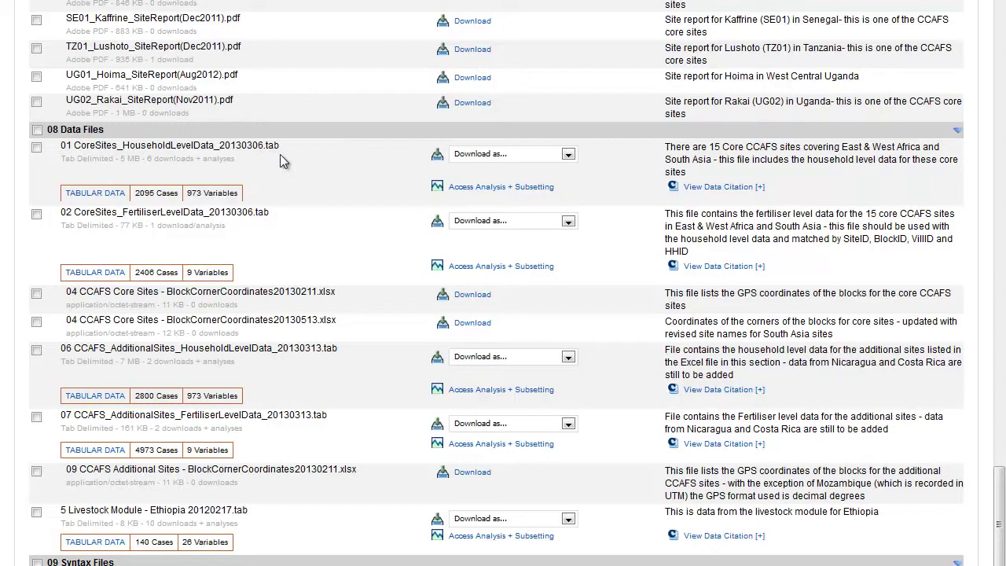
# - Examine the download formats offered for 01 CoreSites_HouseholdLevelData_20130306.tab without choosing one
pyautogui.click(568, 155)
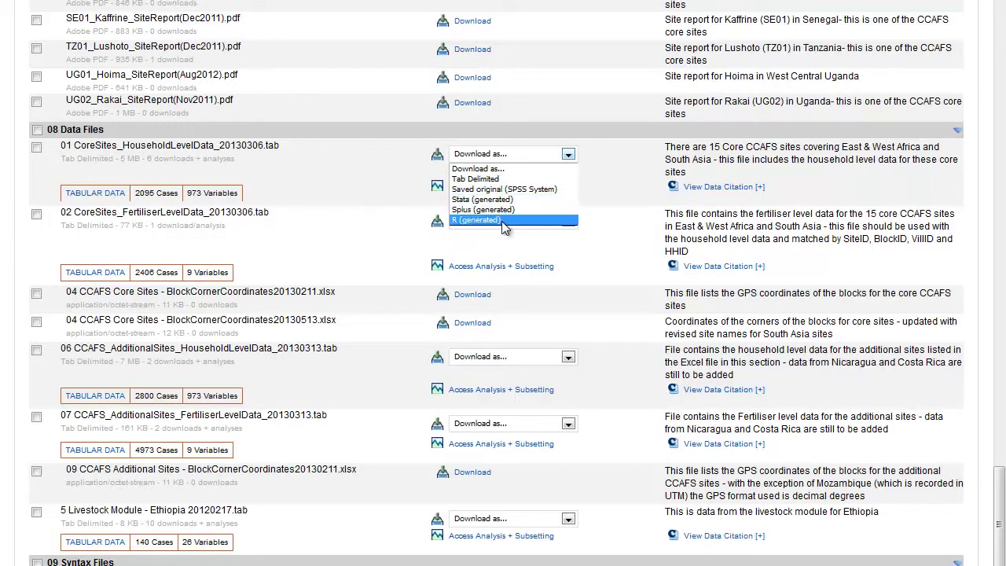
pyautogui.click(373, 170)
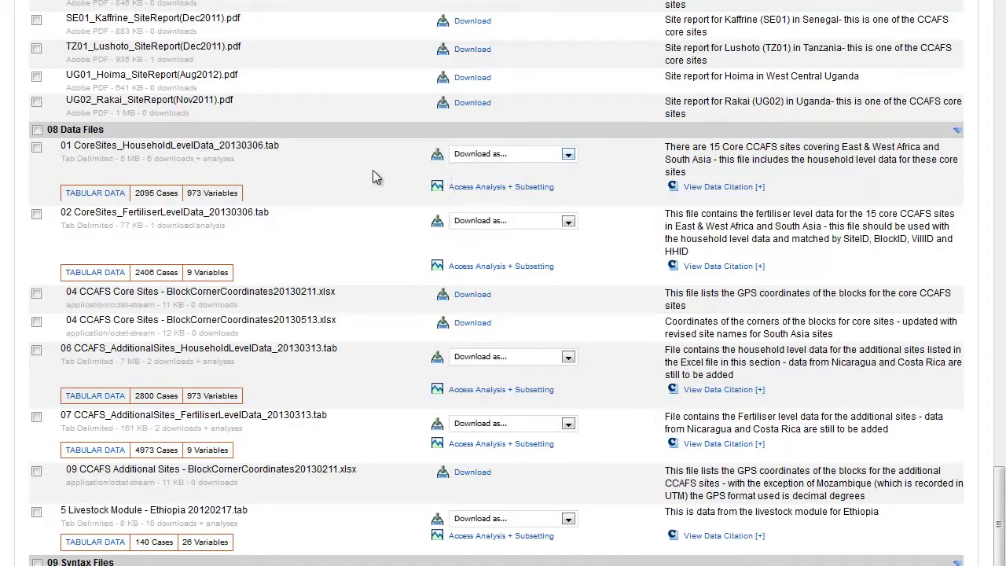
# - Open analysis and subsetting for the core sites household data file and run univariate numeric and graphic summaries on HHTYPE
pyautogui.click(520, 191)
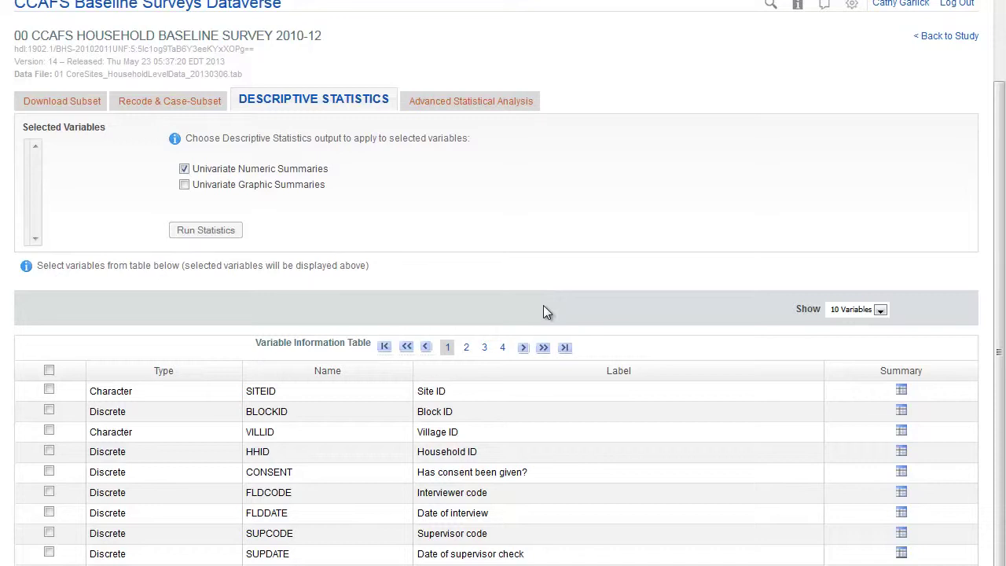
pyautogui.click(466, 347)
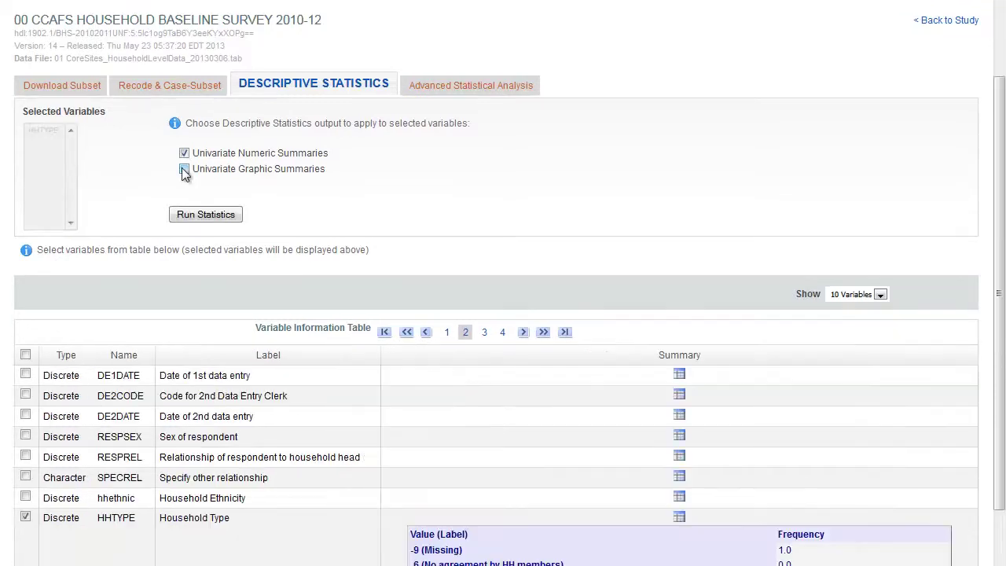
pyautogui.click(184, 168)
pyautogui.click(218, 224)
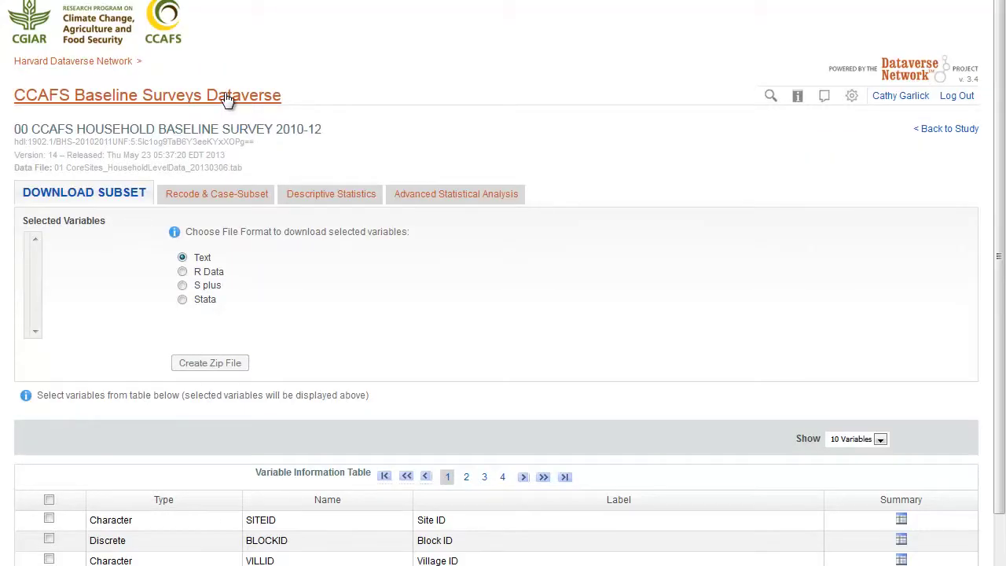
# - Open the household survey's cataloging information and its editing form to examine the title and other metadata fields
pyautogui.click(226, 97)
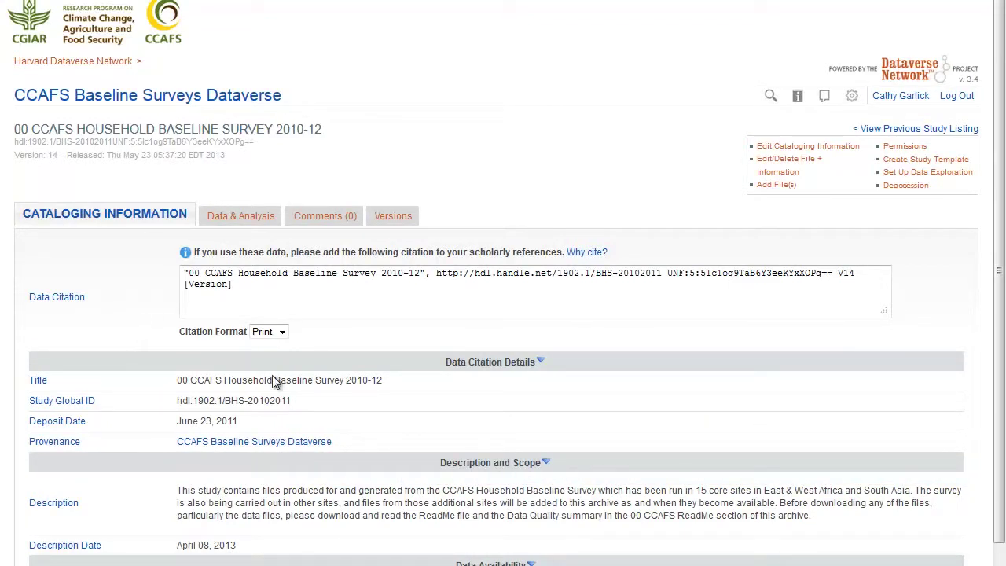
pyautogui.moveTo(182, 380); pyautogui.dragTo(425, 385)
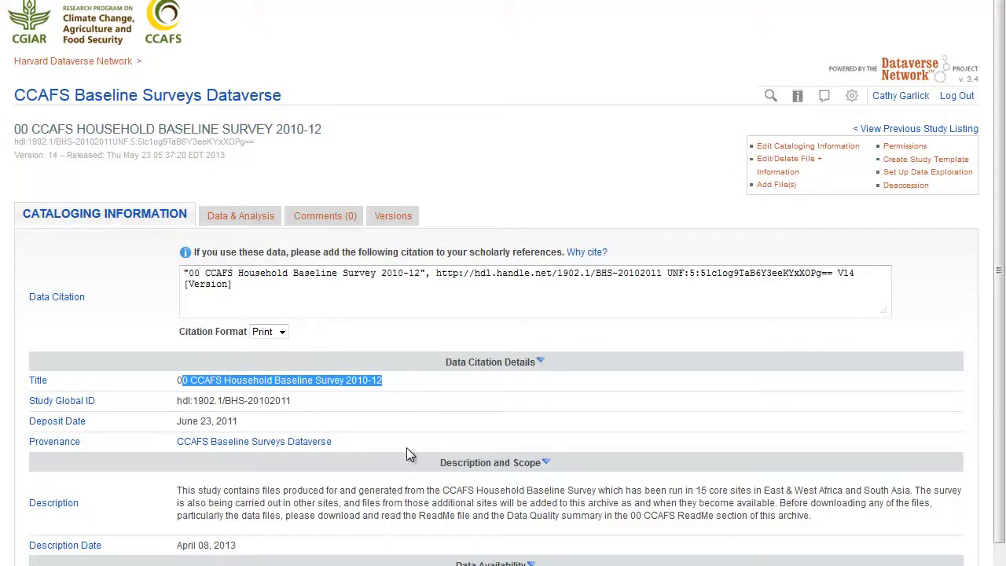
pyautogui.scroll(-1, 407, 454)
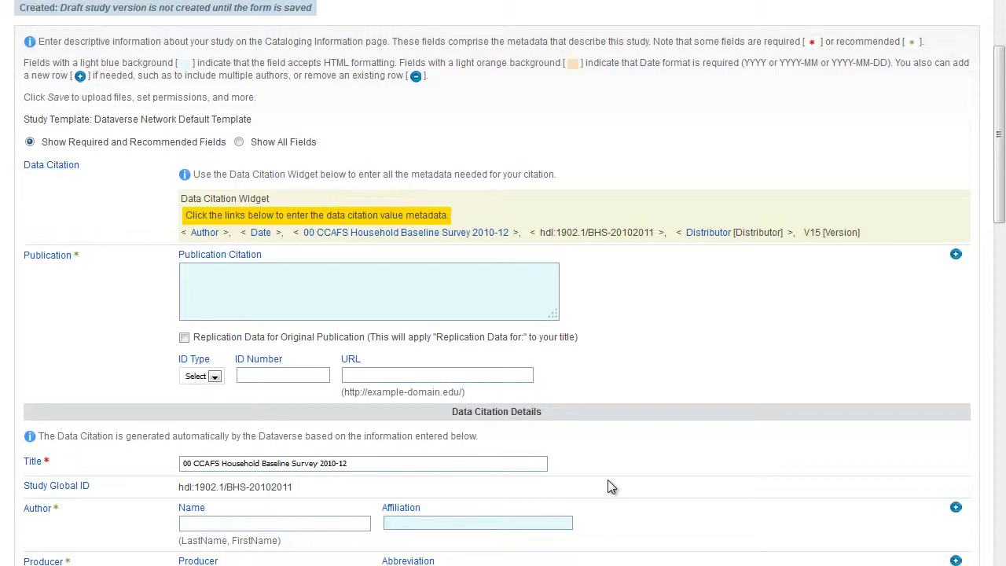
pyautogui.scroll(-2, 607, 487)
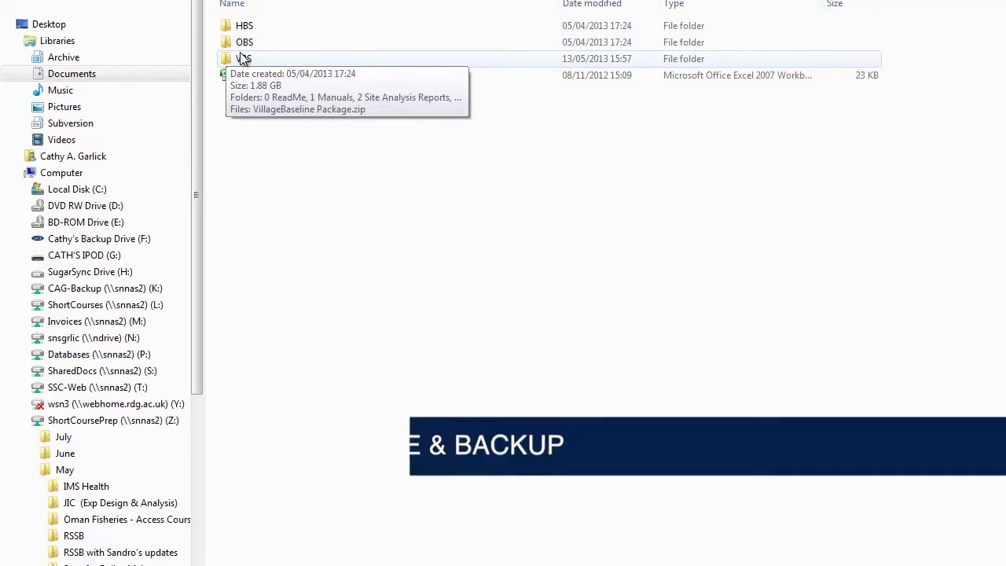
# - Switch to Windows Explorer, open the HBS backup folder, examine its 15 SatelliteImages subfolder and return to HBS
pyautogui.doubleClick(245, 26)
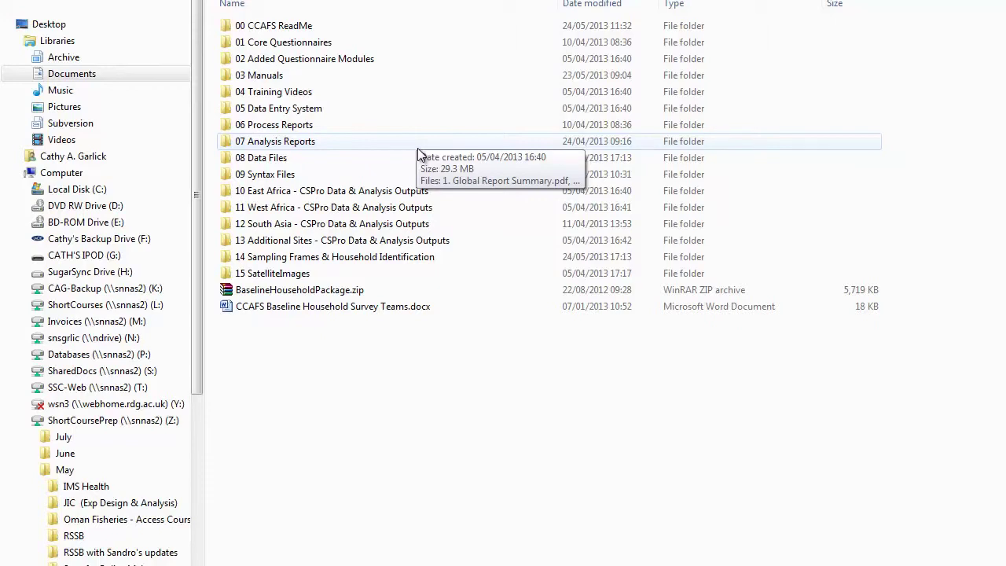
pyautogui.doubleClick(288, 274)
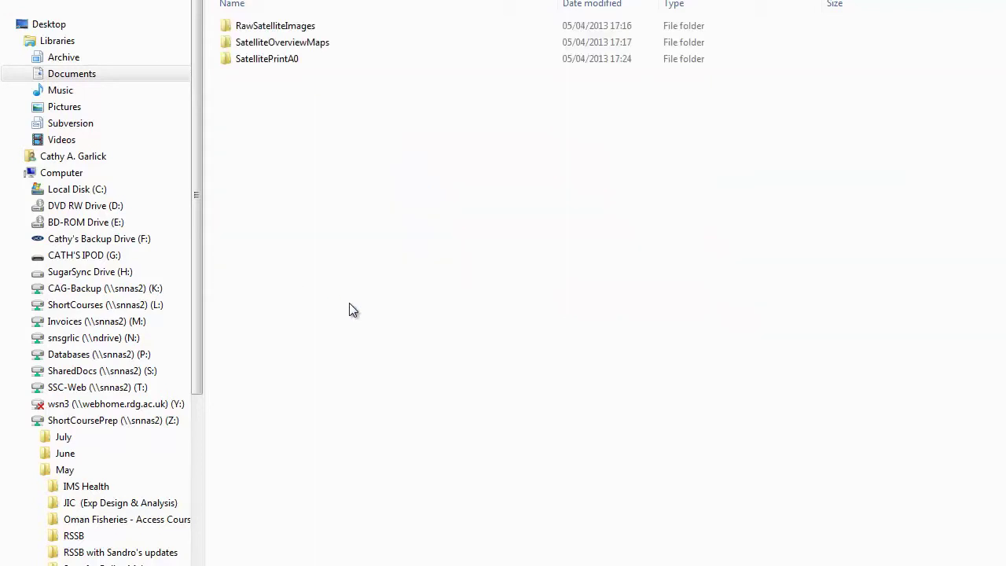
pyautogui.press('BackSpace')
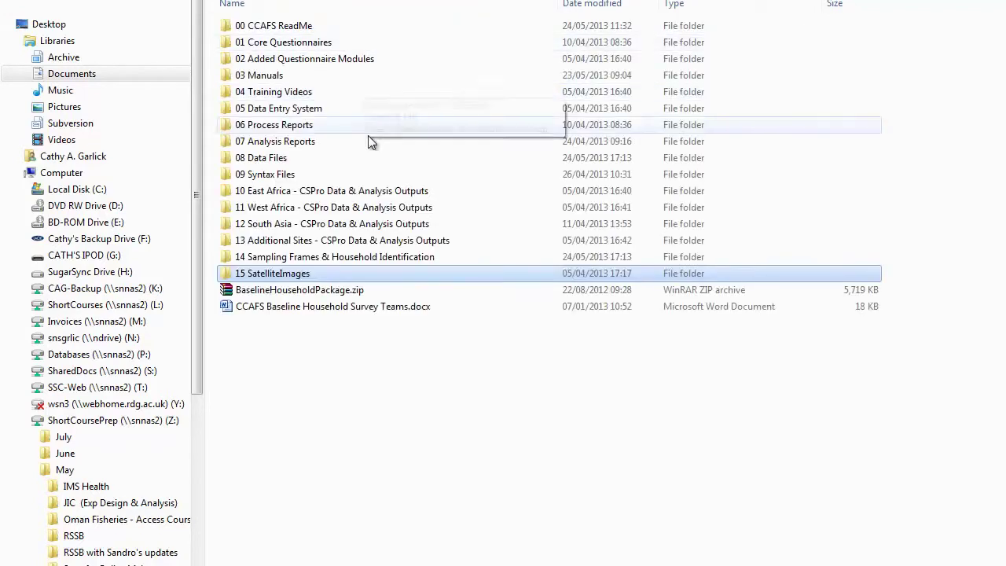